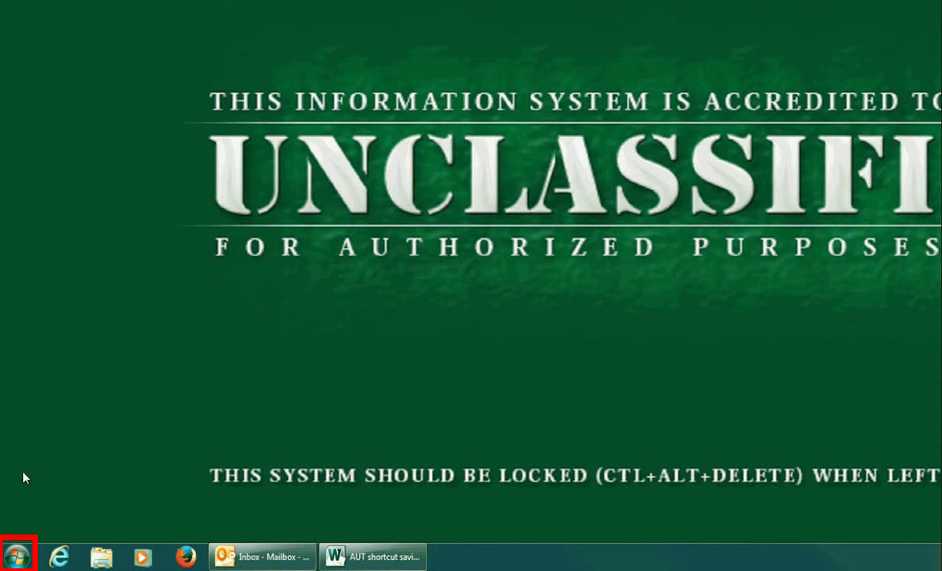
- Open Windows Explorer from the Accessories program group
click(18, 556)
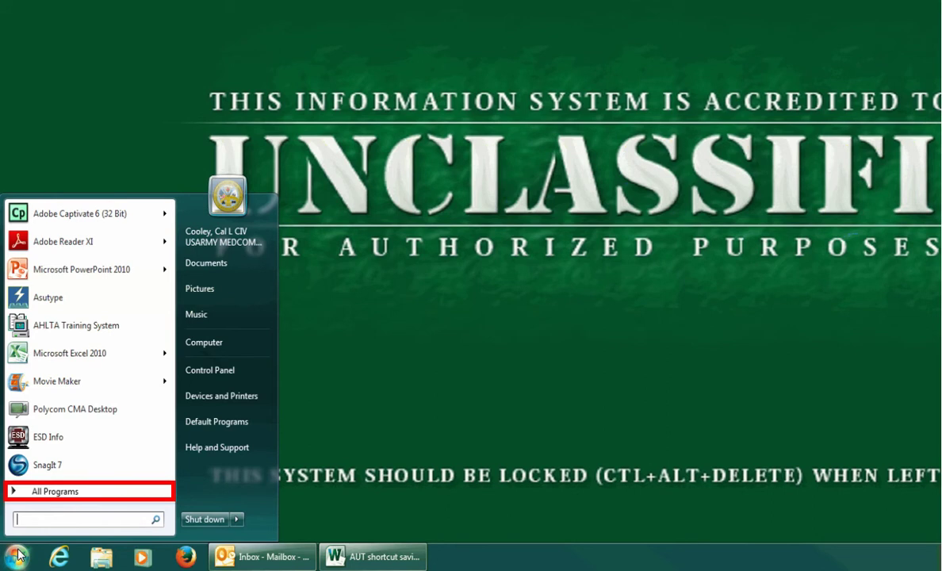
click(99, 492)
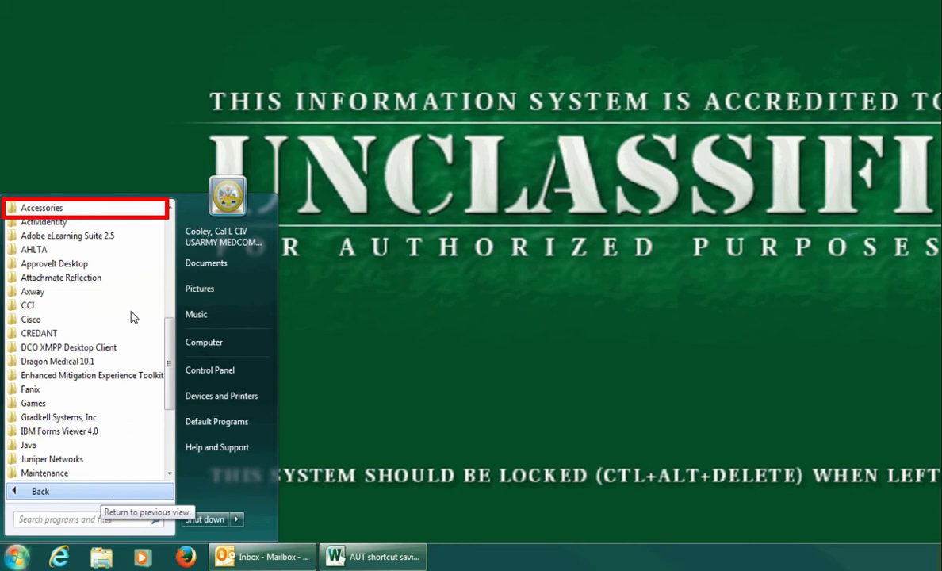
click(63, 208)
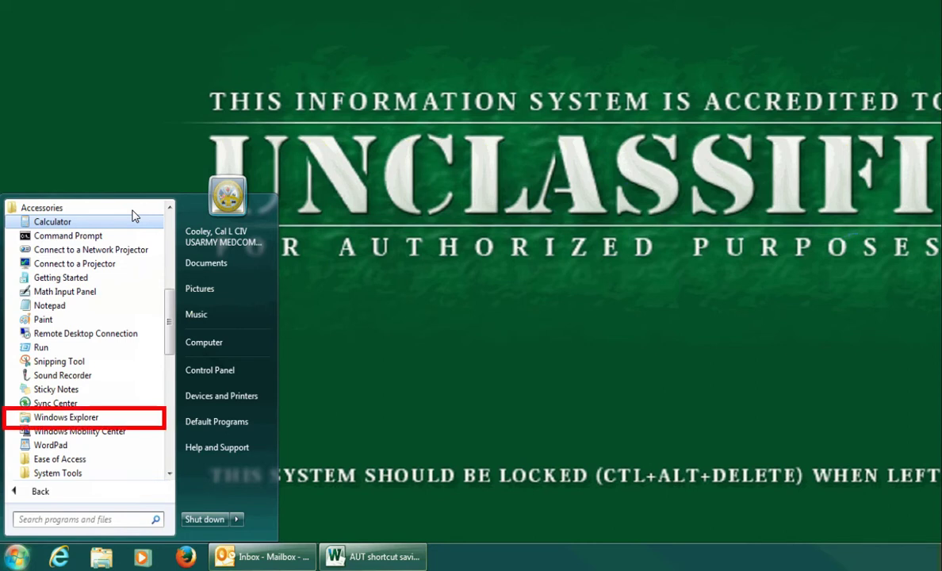
click(107, 418)
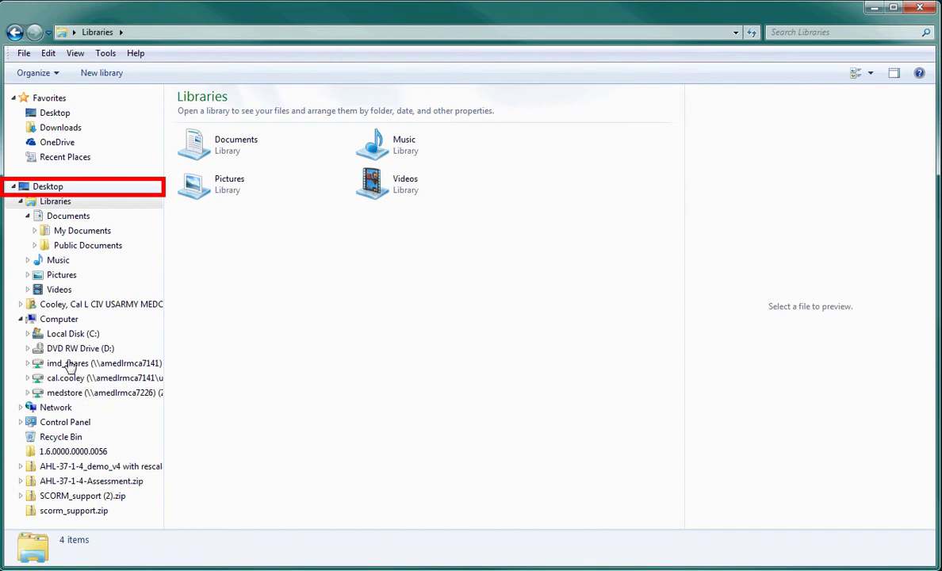
- Create a new folder named "Asutype shortcuts" on the Desktop
click(56, 187)
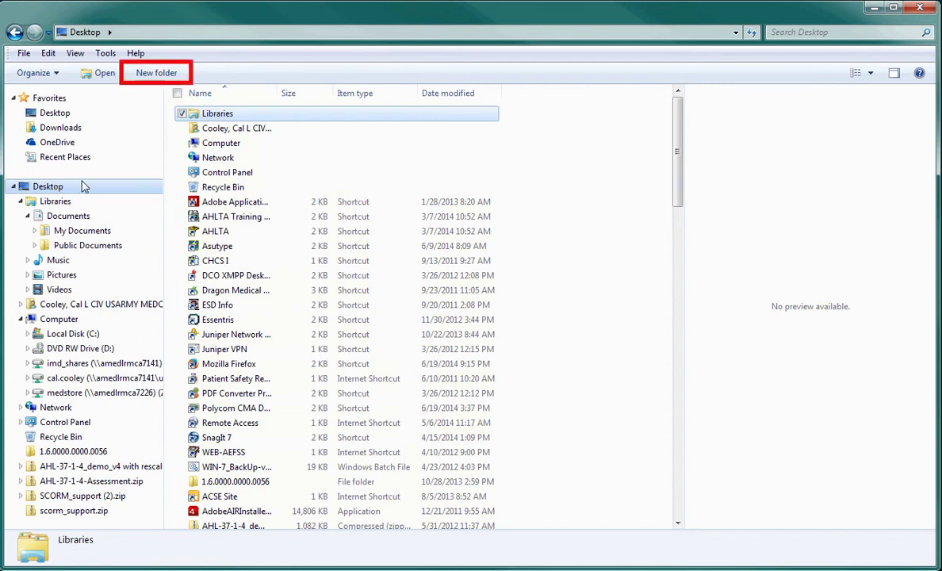
click(158, 74)
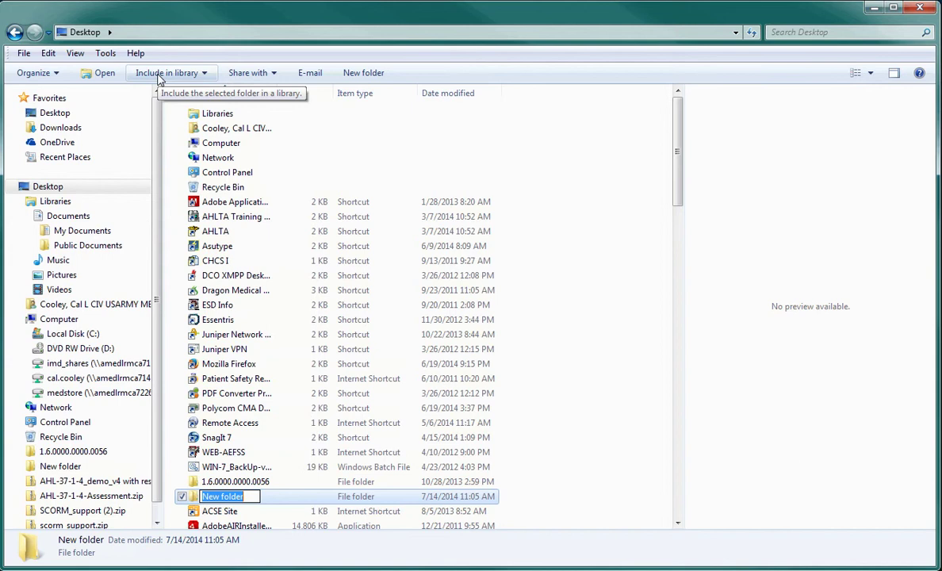
text(Asutype shor)
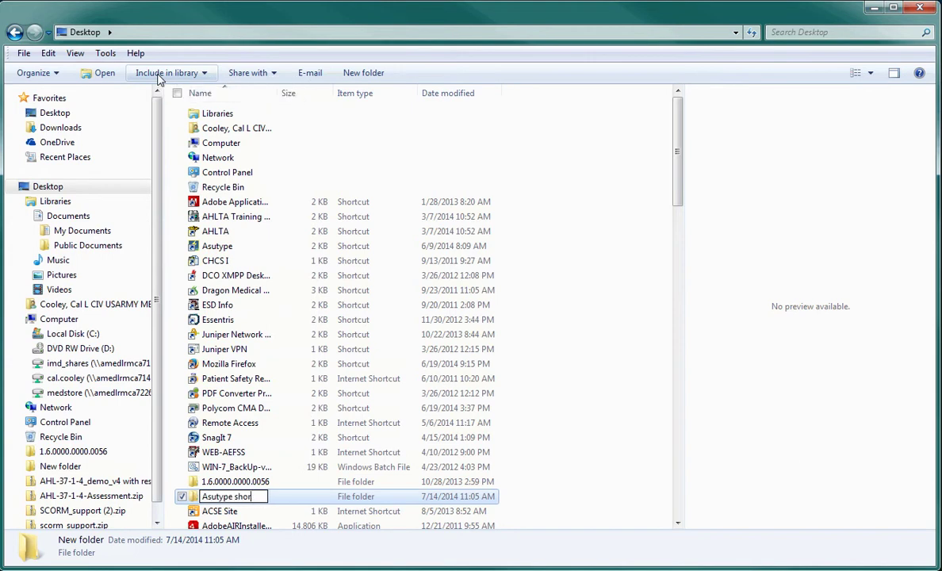
text(tcuts)
key(Return)
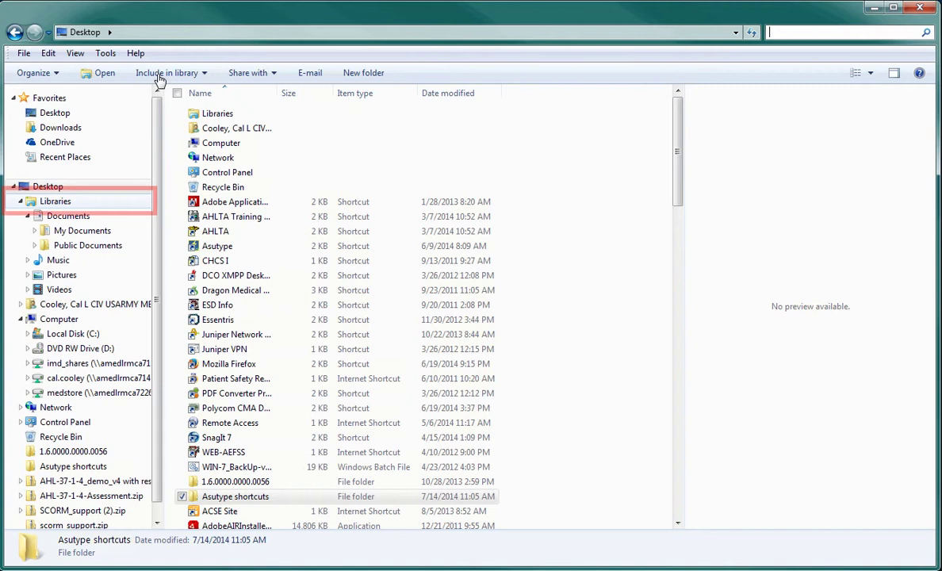
- Search the Libraries for files of type .shortcut using the type search filter
click(63, 207)
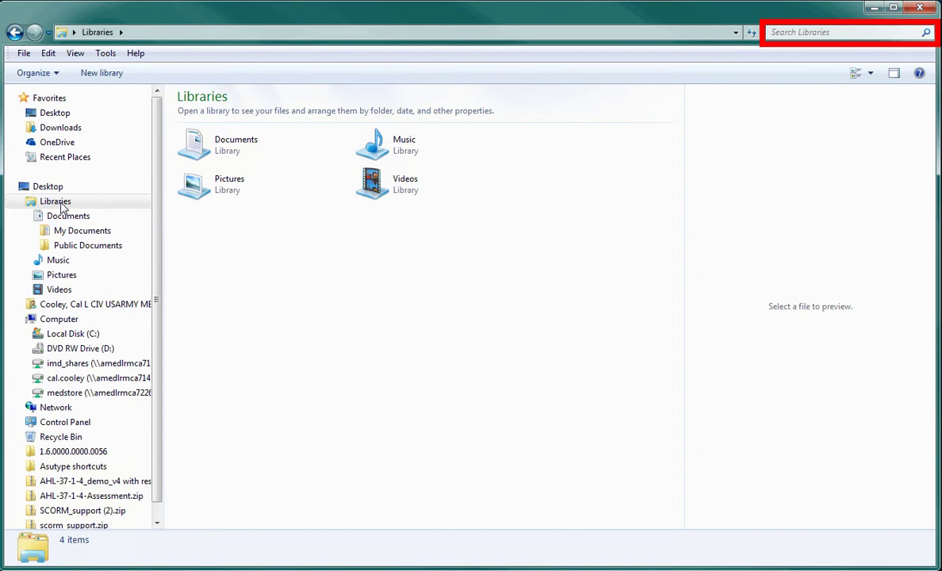
click(927, 33)
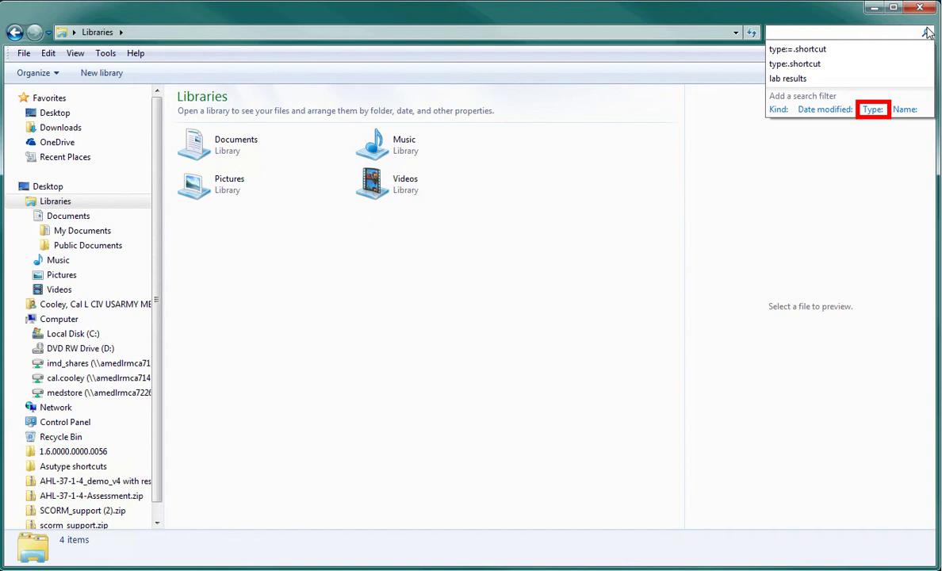
click(872, 110)
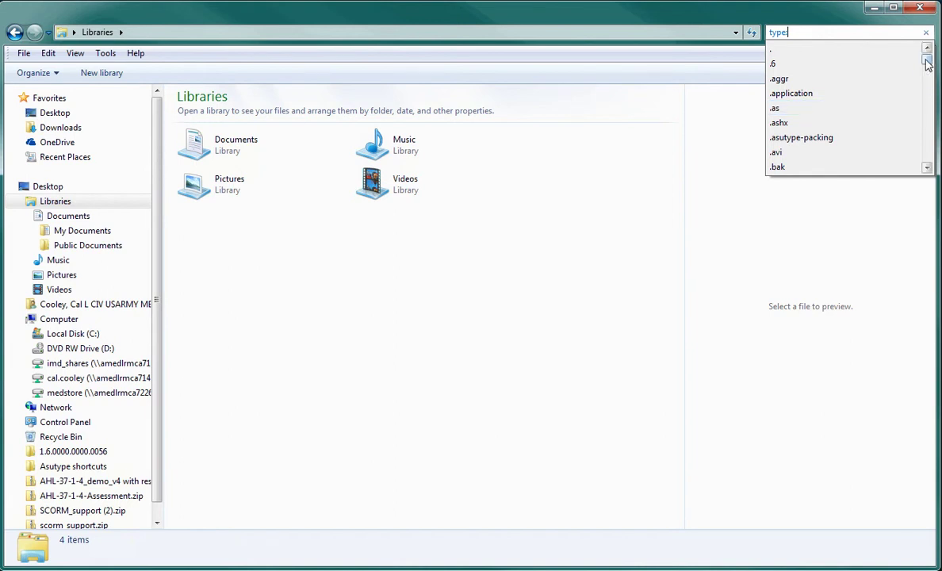
drag(926, 69, 929, 98)
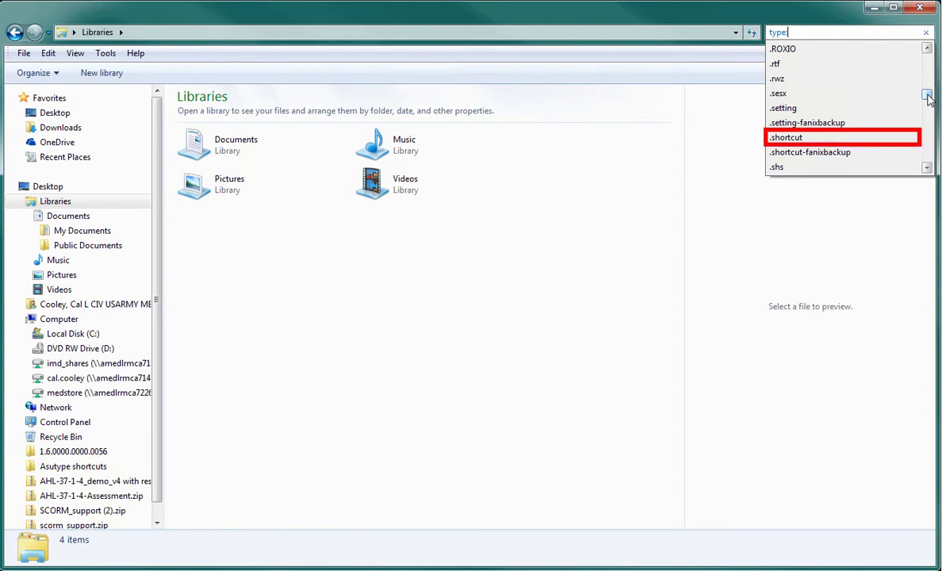
click(827, 141)
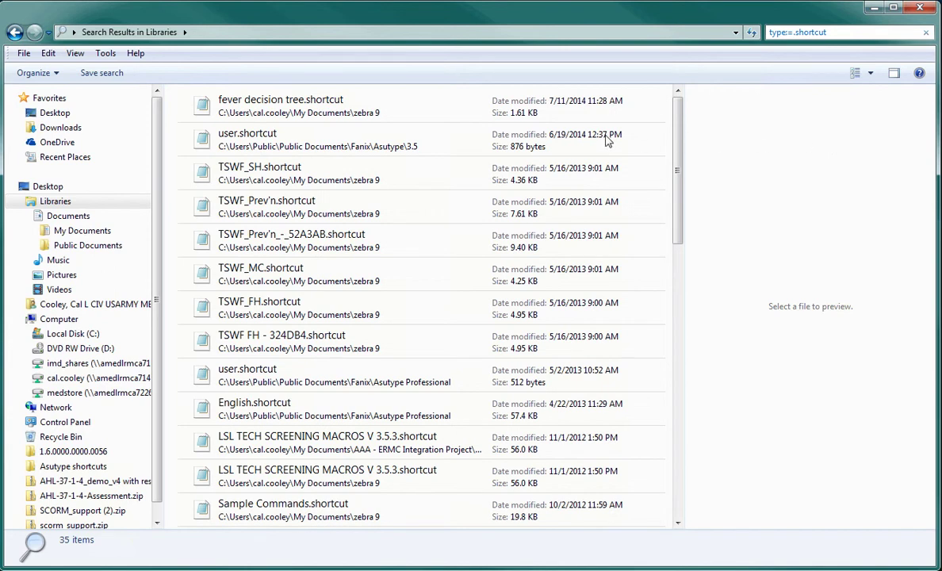
- Select every .shortcut file in the search results, from fever decision tree.shortcut to the last user.shortcut, and cut them
click(400, 105)
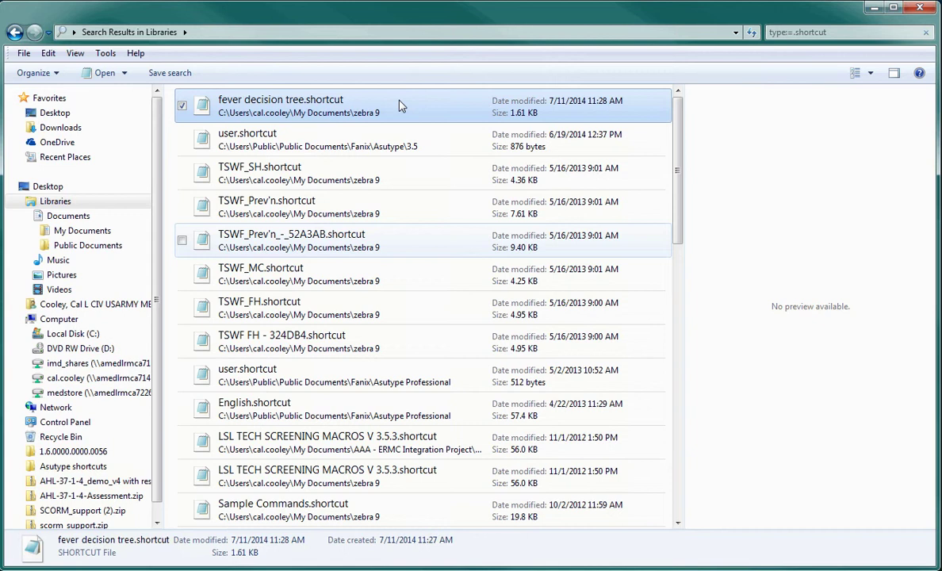
scroll(449, 254, down, 10)
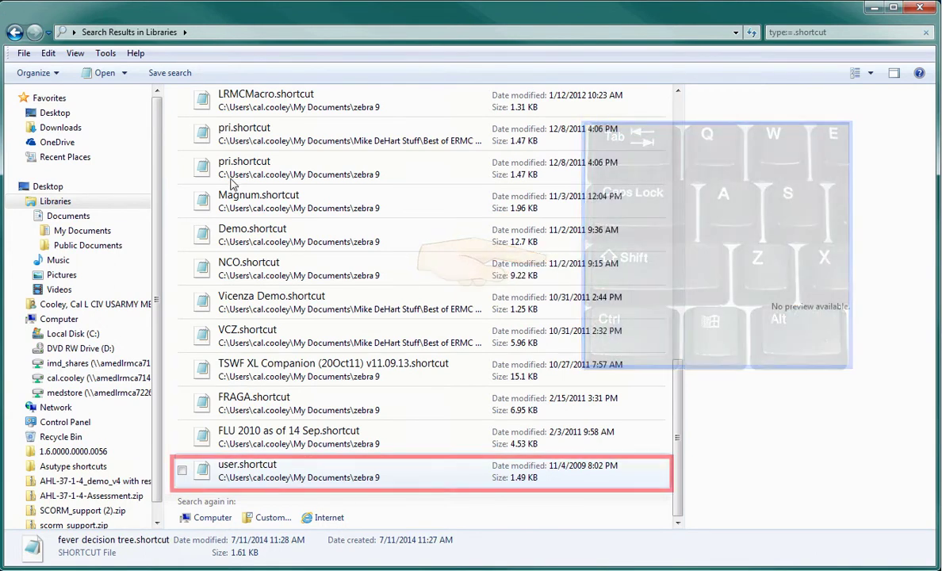
shift+click(271, 473)
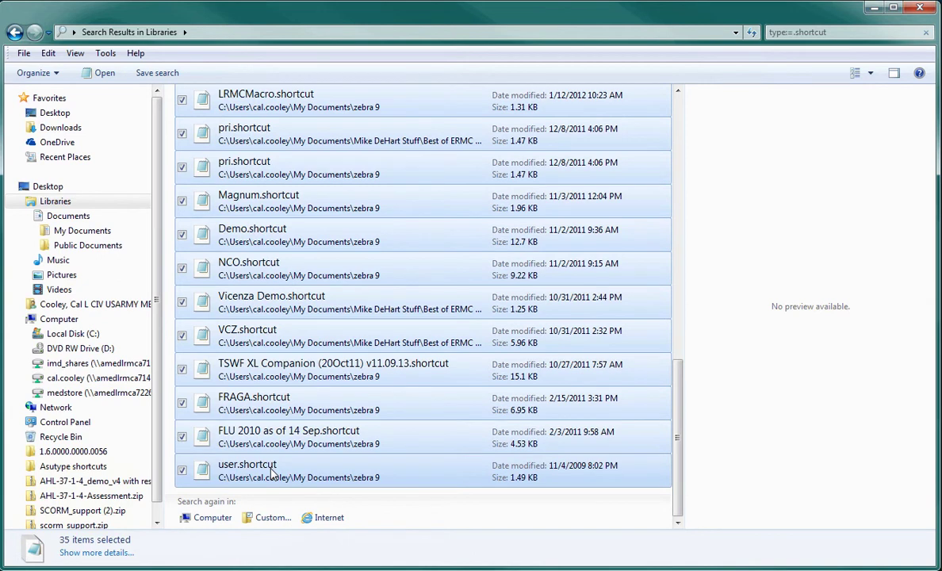
right_click(389, 259)
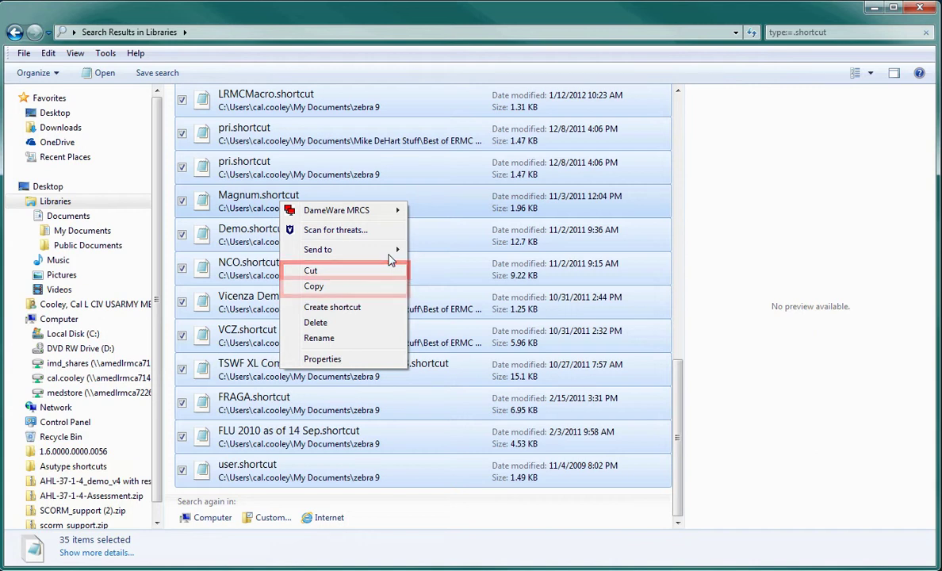
click(379, 270)
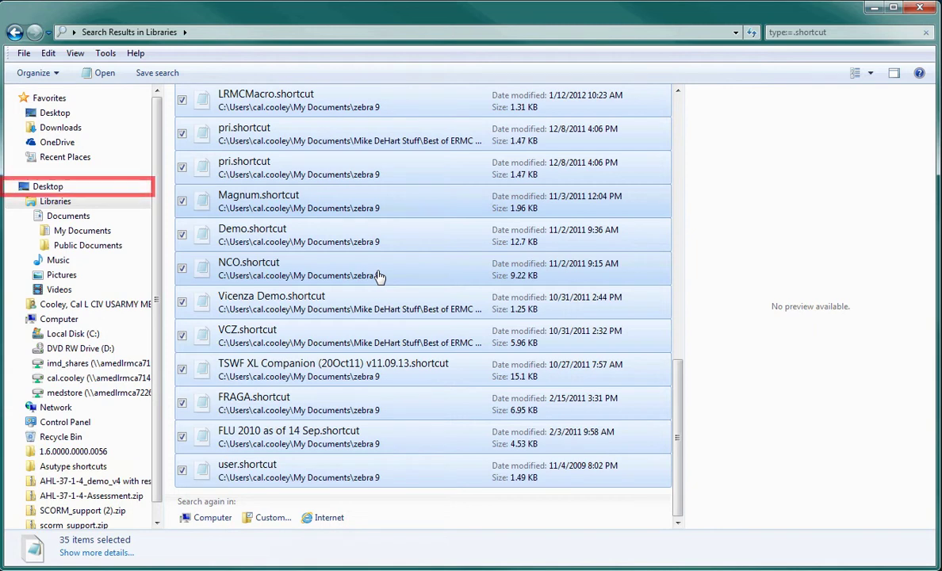
- Paste the cut shortcut files into the "Asutype shortcuts" folder on the Desktop
click(49, 187)
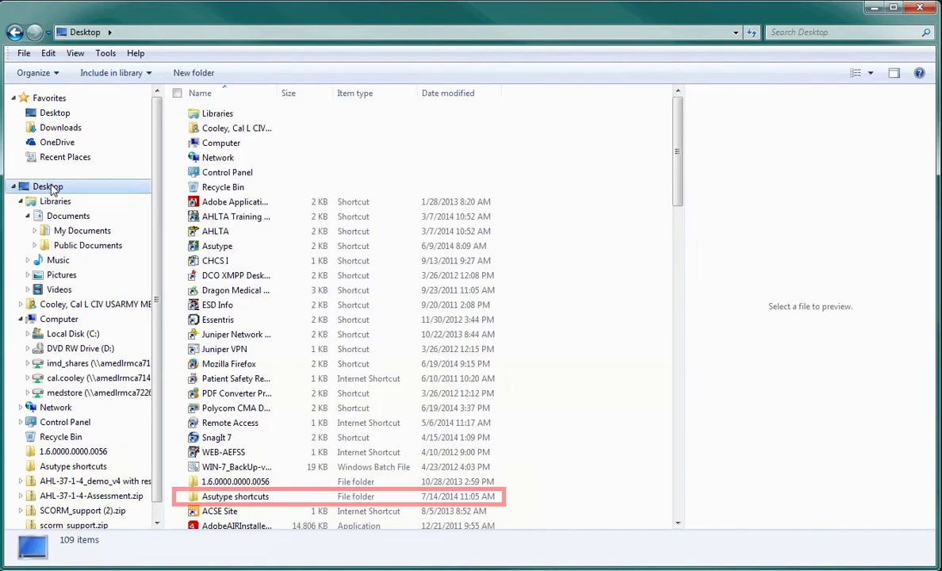
double_click(242, 500)
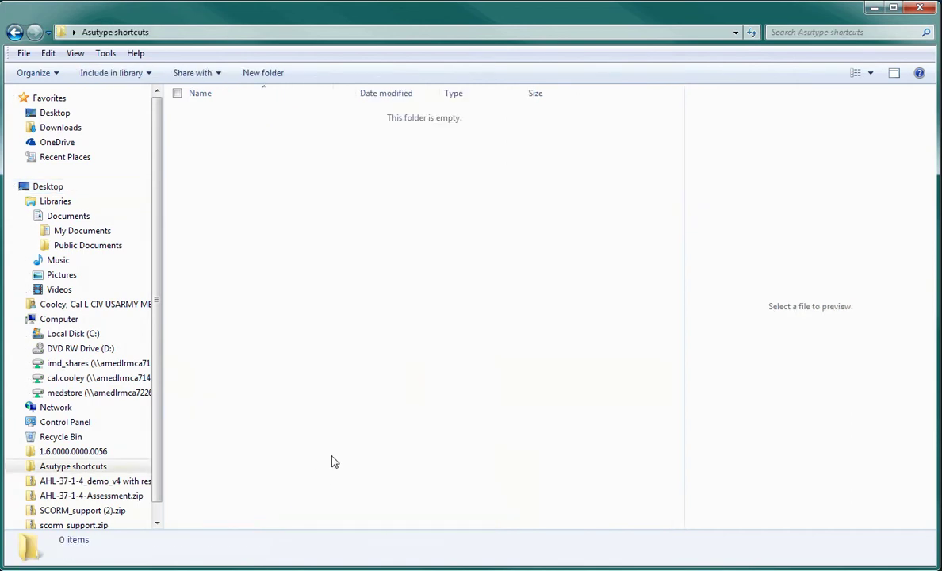
right_click(376, 264)
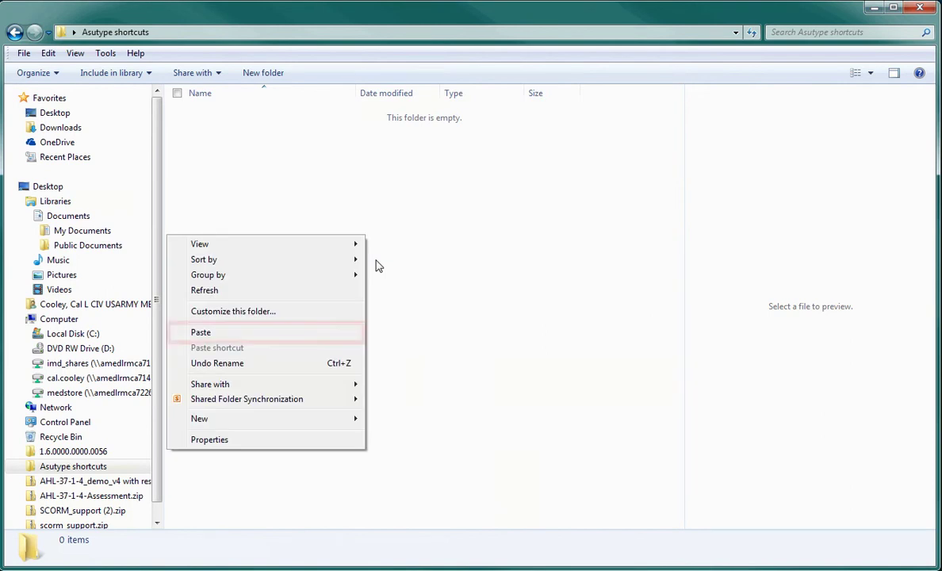
click(329, 333)
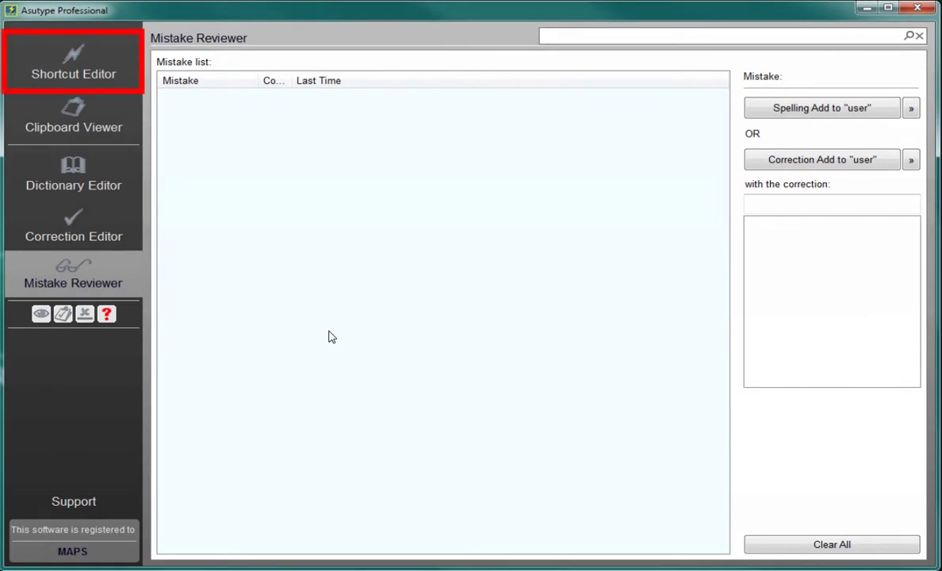
- In Asutype Professional's Shortcut Editor, start opening an existing shortcut list and browse to the Desktop's "Asutype shortcuts" folder
click(86, 73)
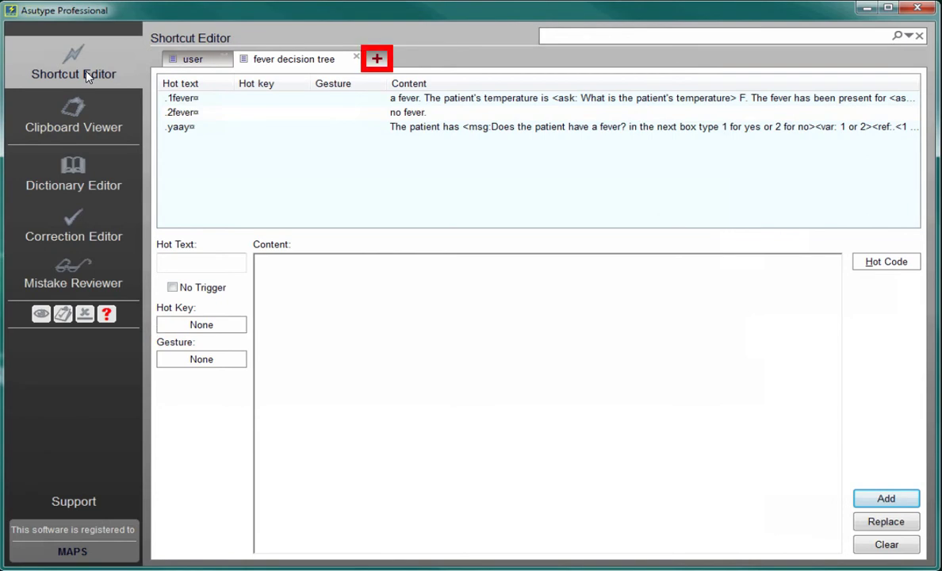
click(378, 61)
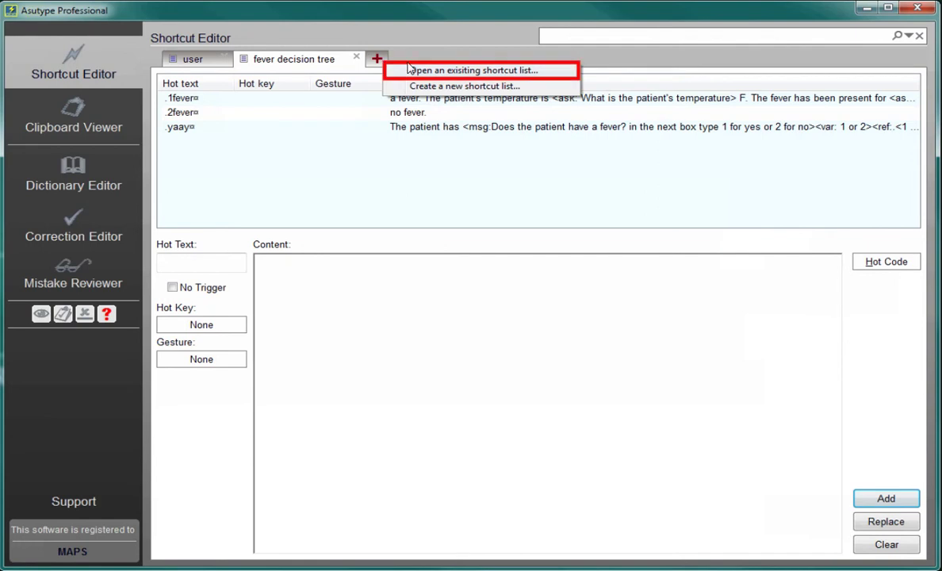
click(392, 71)
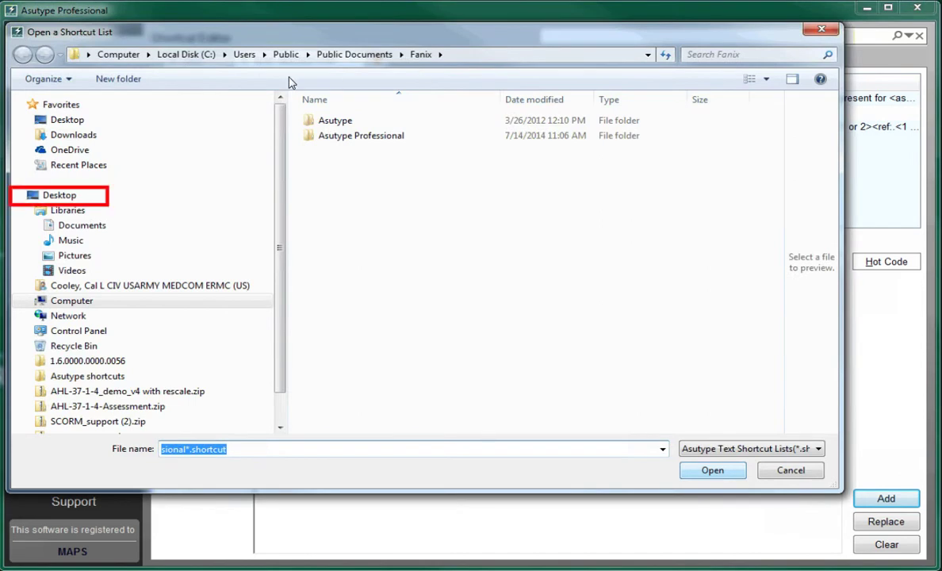
click(55, 195)
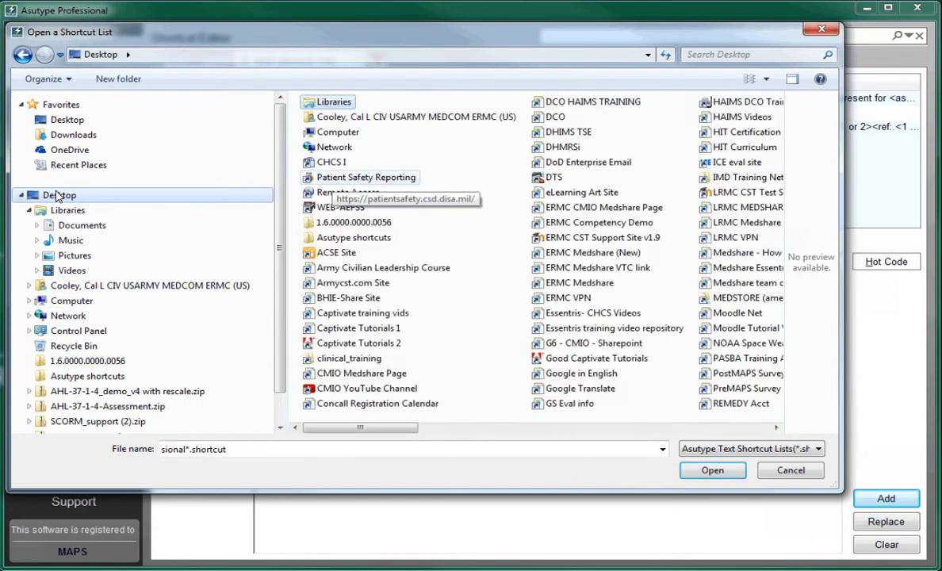
click(321, 239)
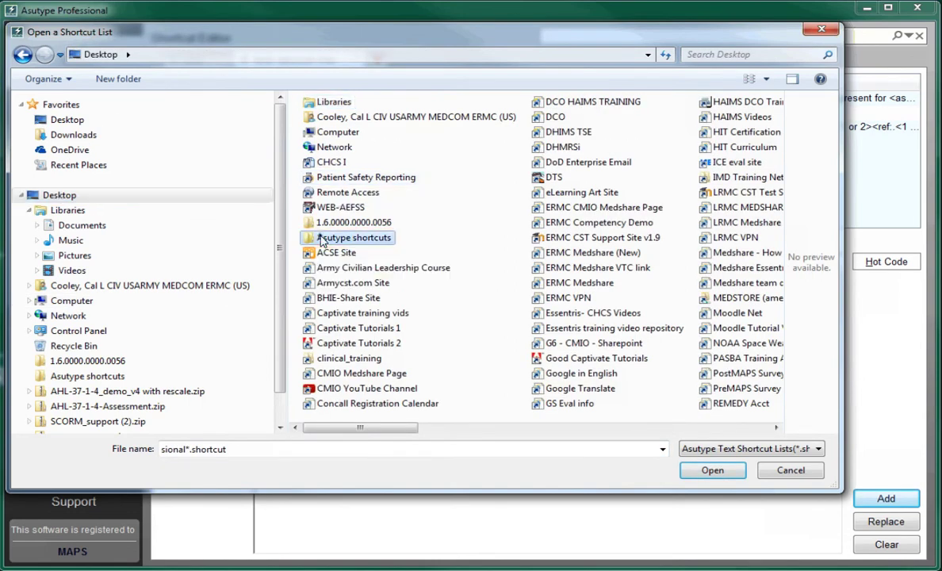
double_click(321, 240)
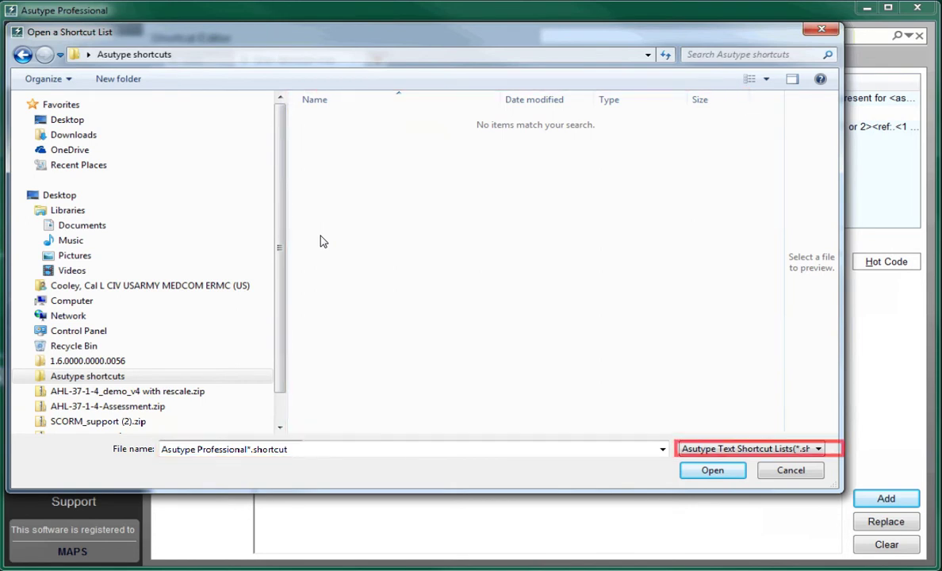
- Set the file filter to All Files (*.*), open NCO.shortcut and accept its conversion to the current format
click(740, 450)
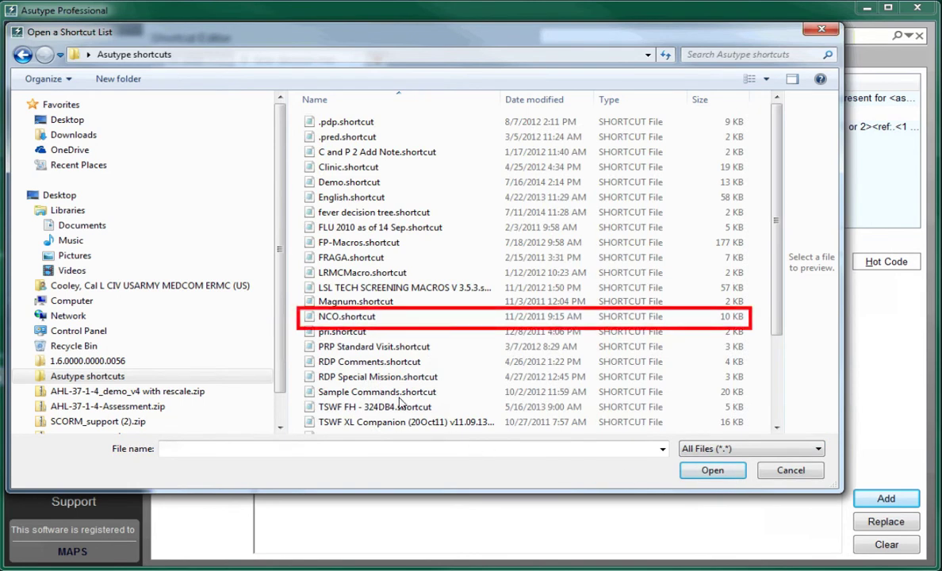
click(367, 320)
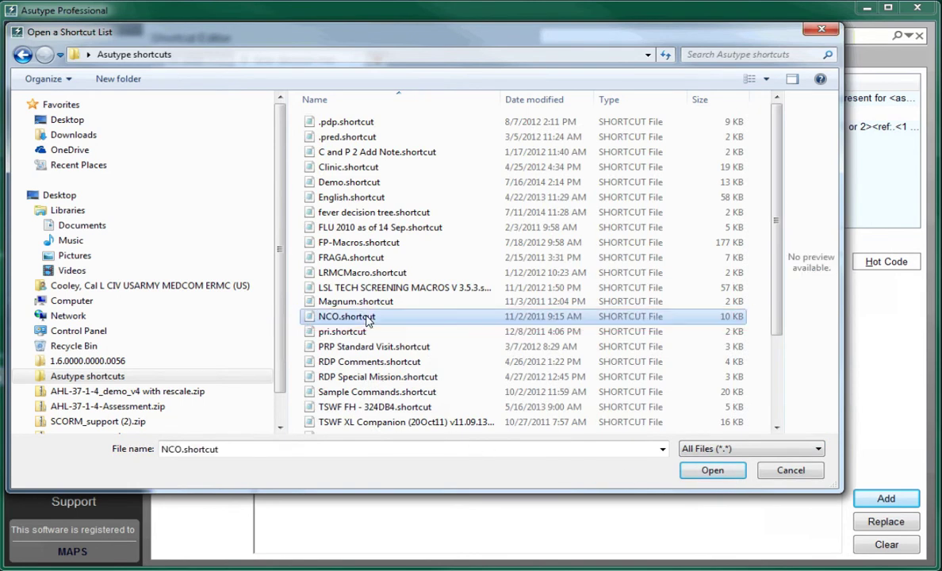
click(710, 472)
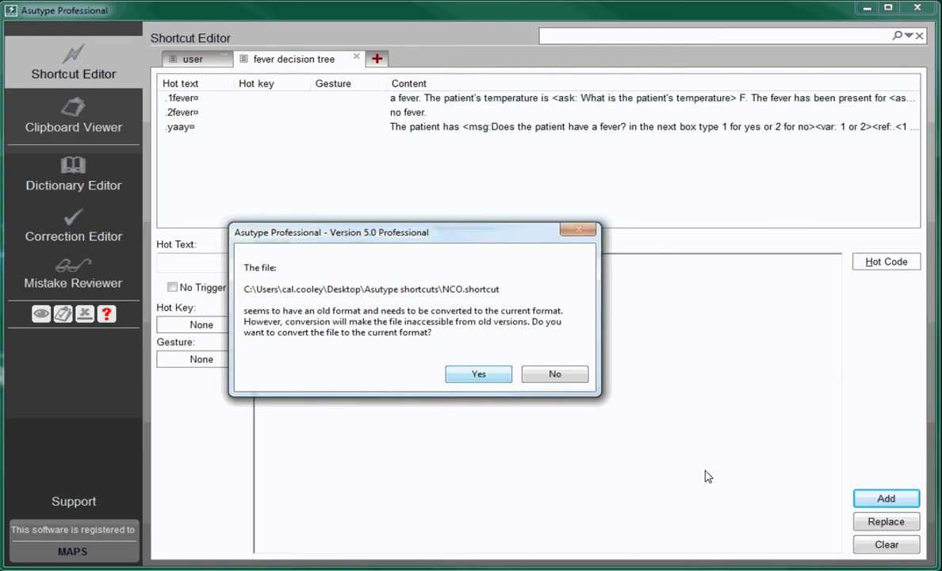
click(478, 374)
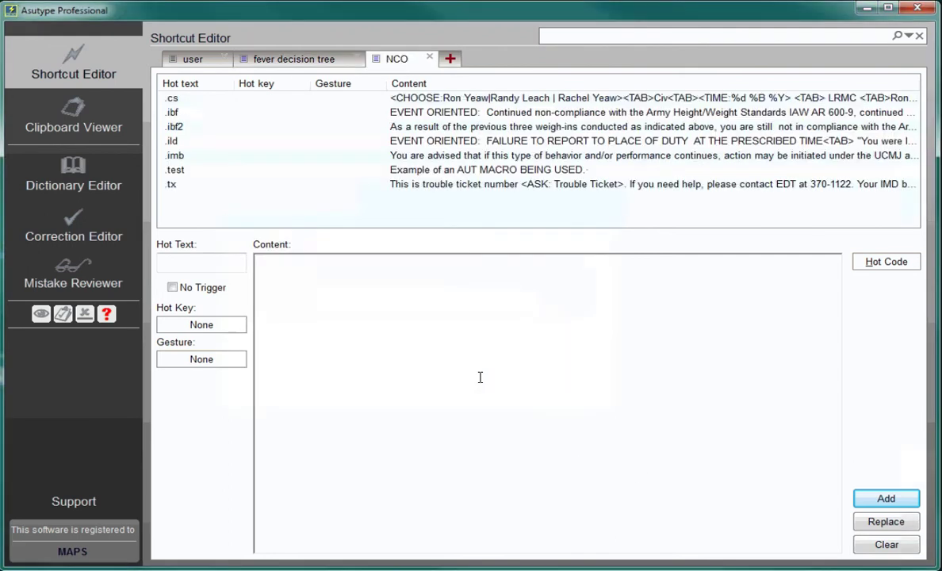